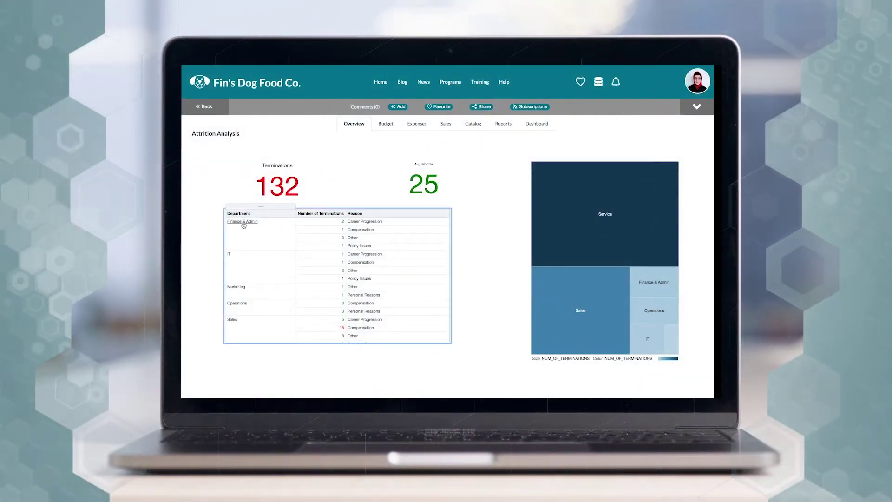
{"action": "left_click", "coordinate": [243, 222]}
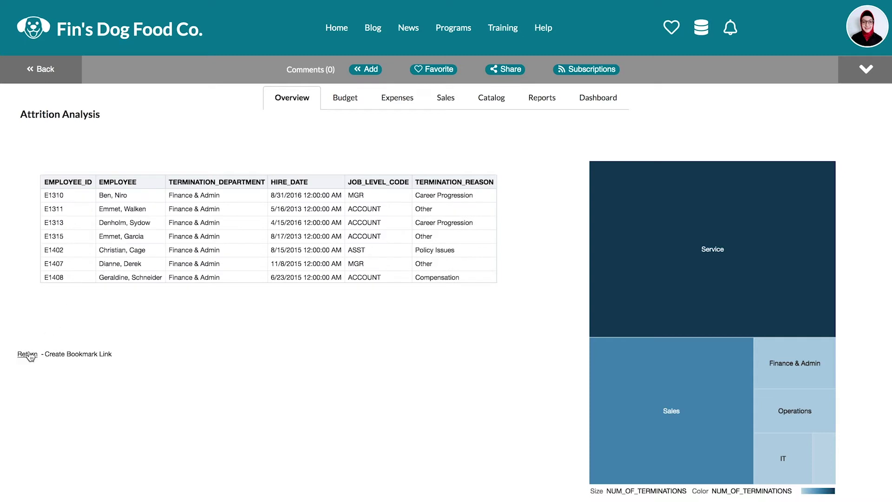
{"action": "left_click", "coordinate": [27, 355]}
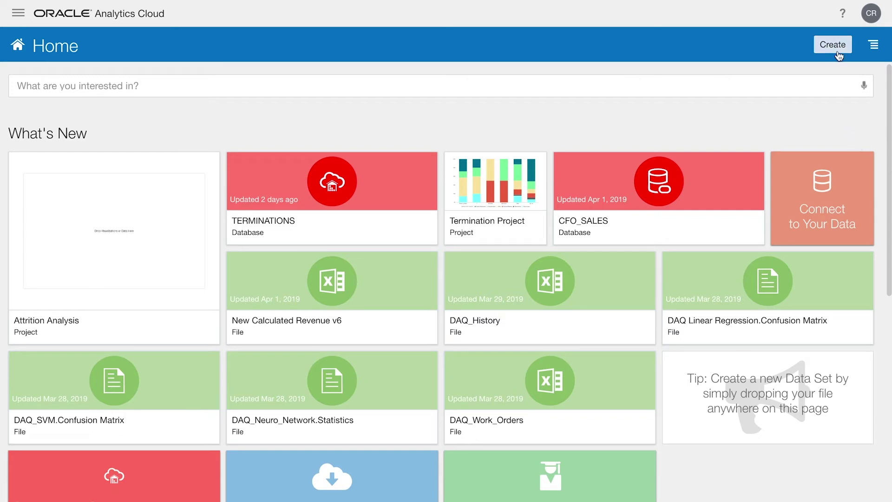
- Create the Customer_DataWarehouse Autonomous Data Warehouse connection using the Wallet_AnalyticsADW.zip wallet and account credentials
{"action": "left_click", "coordinate": [837, 46]}
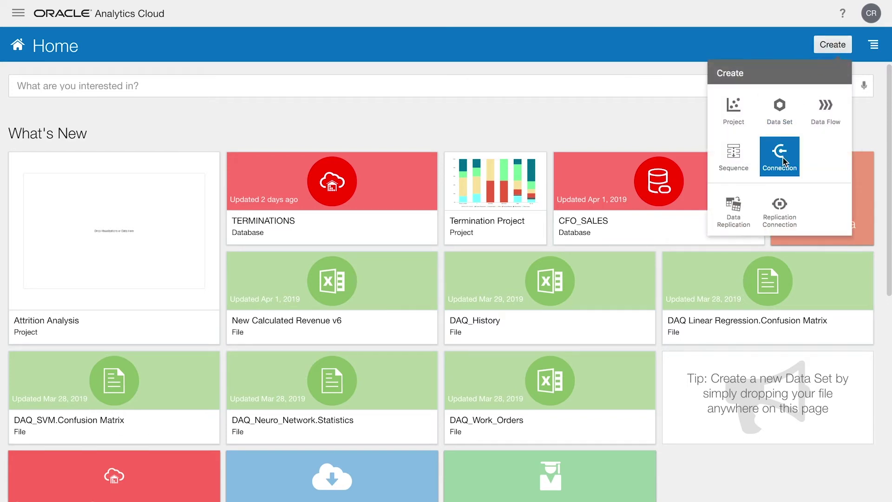
{"action": "left_click", "coordinate": [780, 155]}
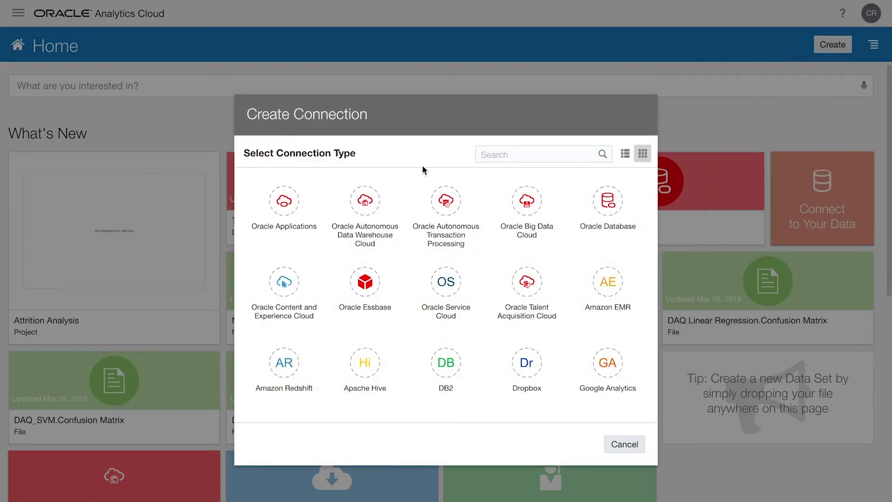
{"action": "left_click", "coordinate": [370, 207]}
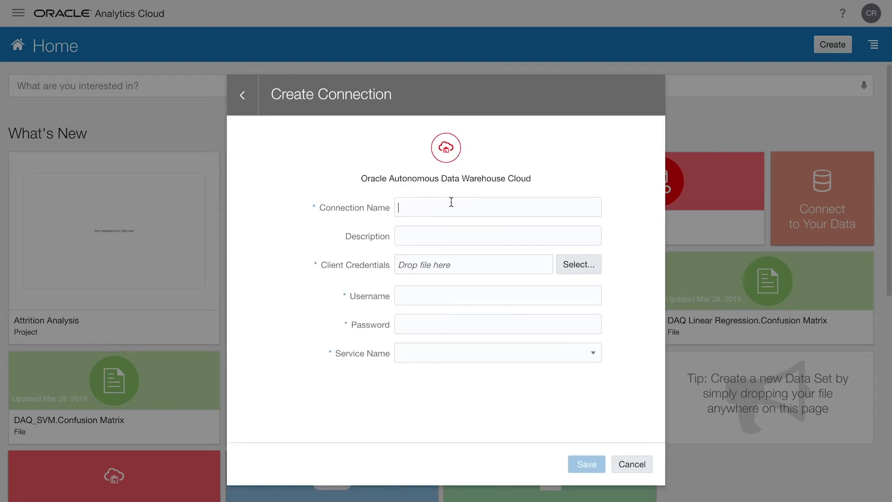
{"action": "type", "text": "Customer_DataWarehouse"}
{"action": "left_click", "coordinate": [578, 268]}
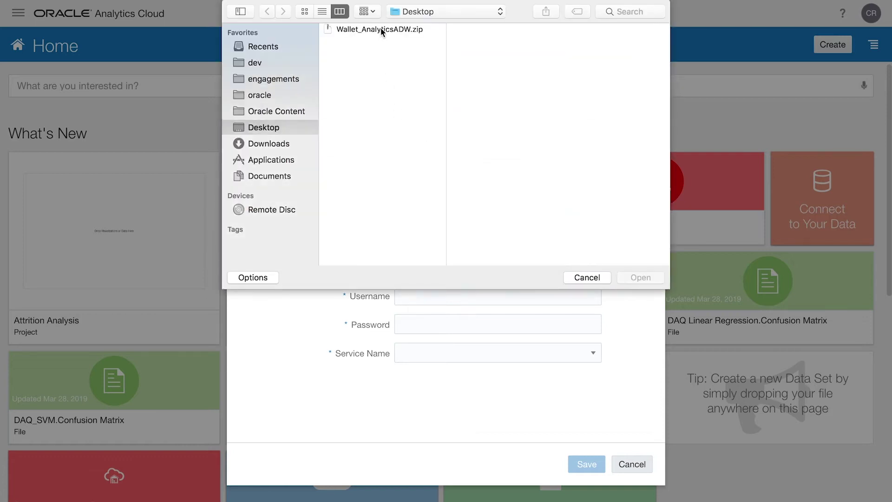
{"action": "double_click", "coordinate": [381, 28]}
{"action": "type", "text": "casey********"}
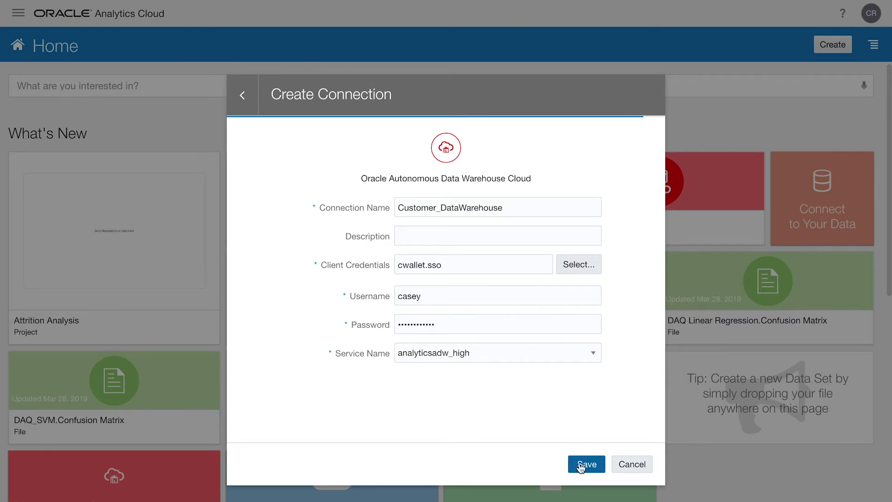
{"action": "left_click", "coordinate": [583, 464]}
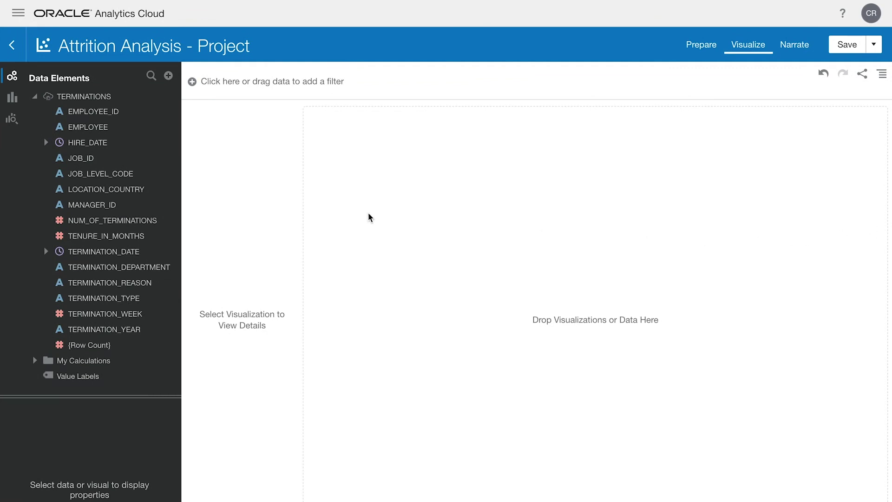
- Explain TERMINATION_REASON and add its key-driver chart by TERMINATION_DEPARTMENT to the project
{"action": "right_click", "coordinate": [120, 283]}
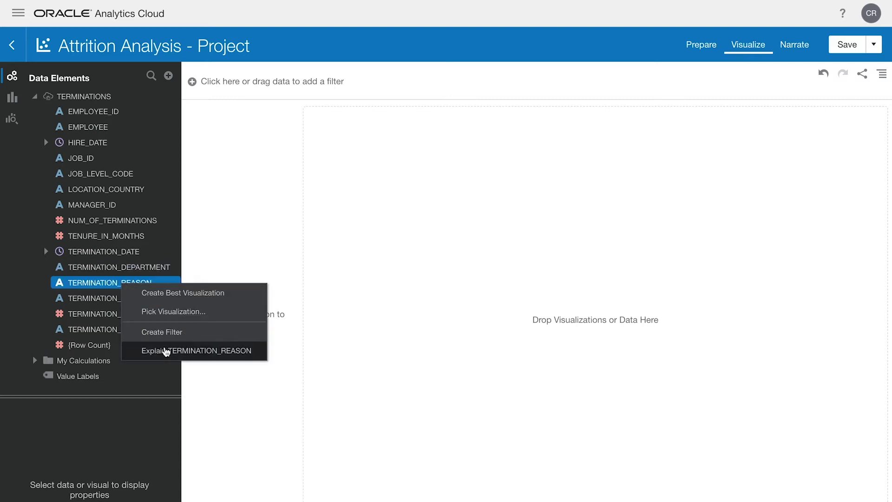
{"action": "left_click", "coordinate": [166, 351]}
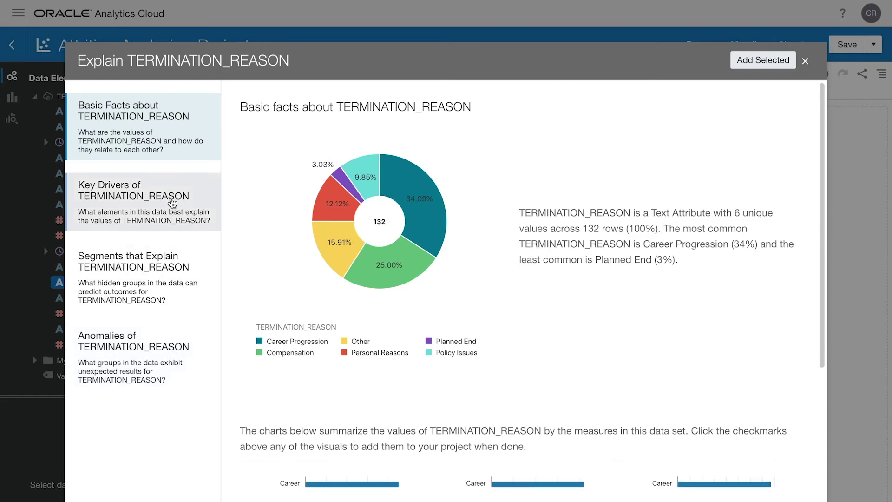
{"action": "left_click", "coordinate": [172, 203]}
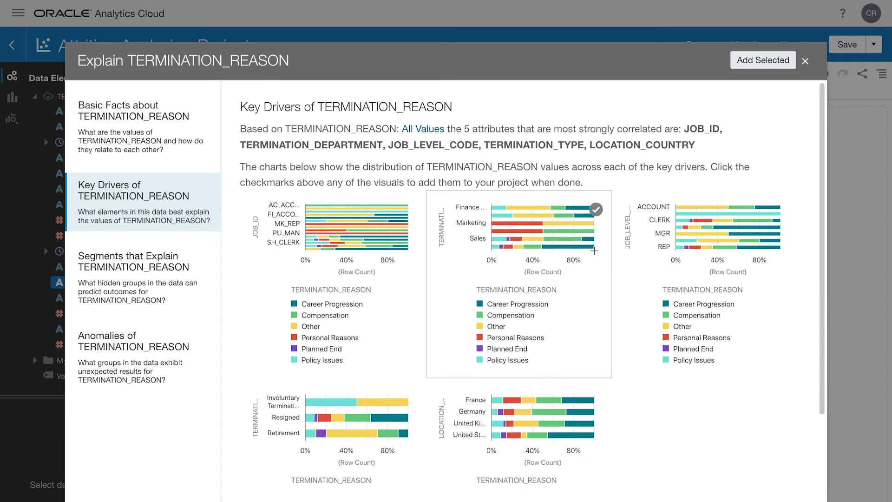
{"action": "left_click", "coordinate": [597, 211]}
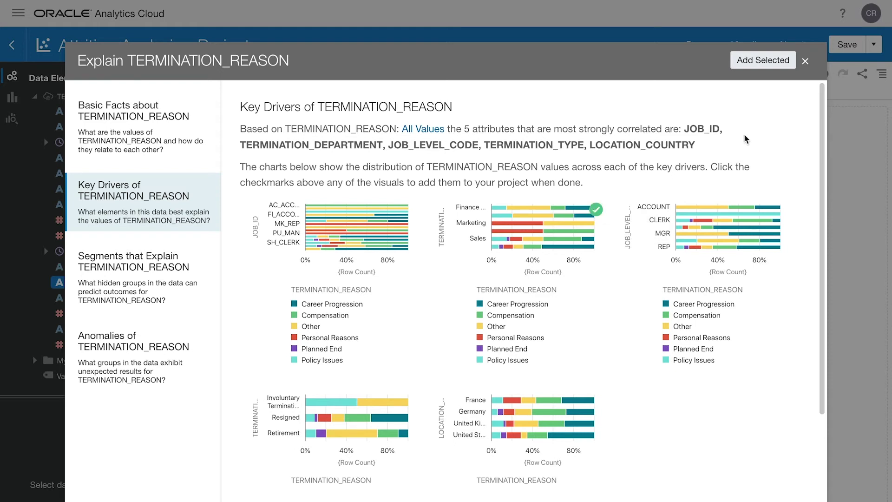
{"action": "left_click", "coordinate": [761, 60]}
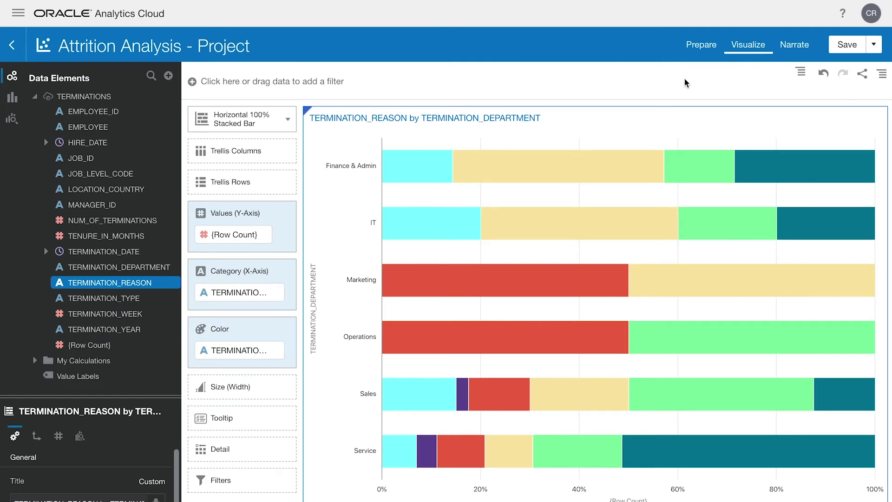
- Change the termination reason by department chart type to vertical 100% Stacked Bar
{"action": "left_click", "coordinate": [288, 122]}
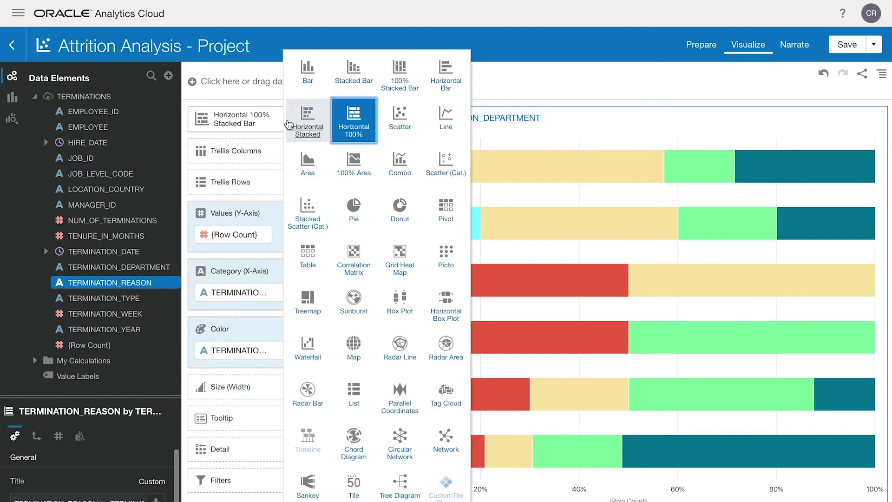
{"action": "left_click", "coordinate": [404, 69]}
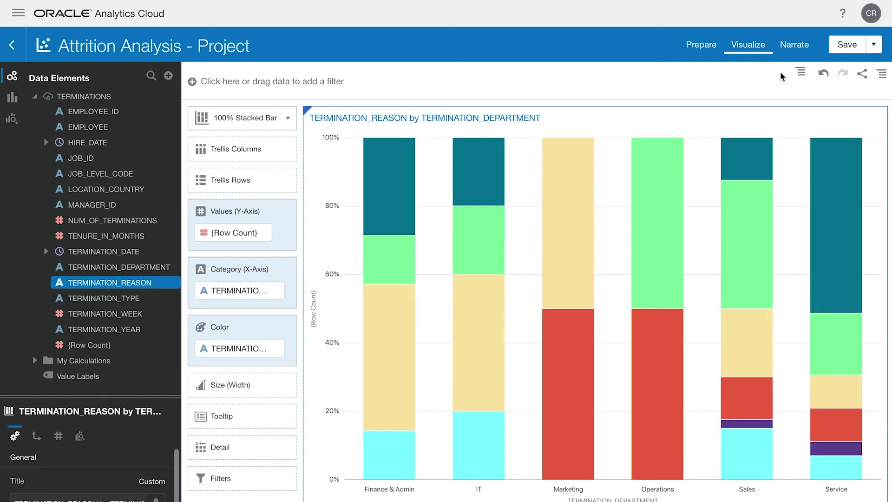
- Add a new Publish Event data action named 'Filter Reason' in the project's actions
{"action": "left_click", "coordinate": [882, 79]}
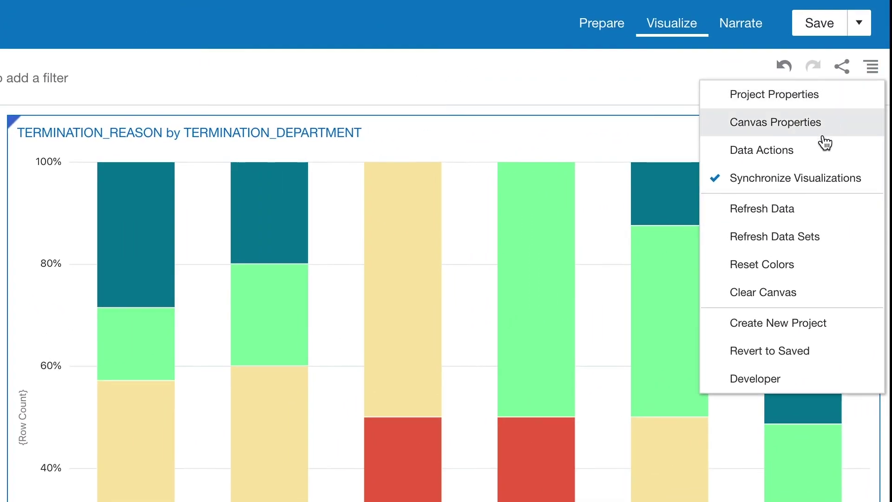
{"action": "left_click", "coordinate": [822, 152]}
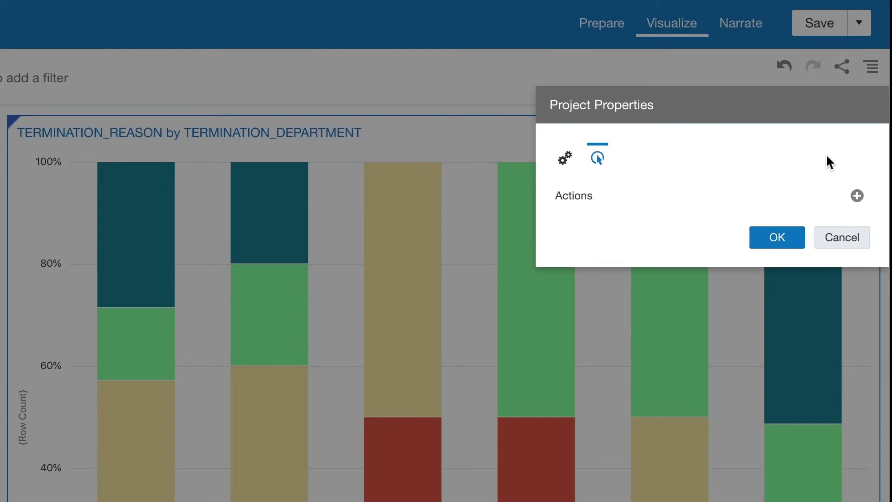
{"action": "left_click", "coordinate": [857, 196]}
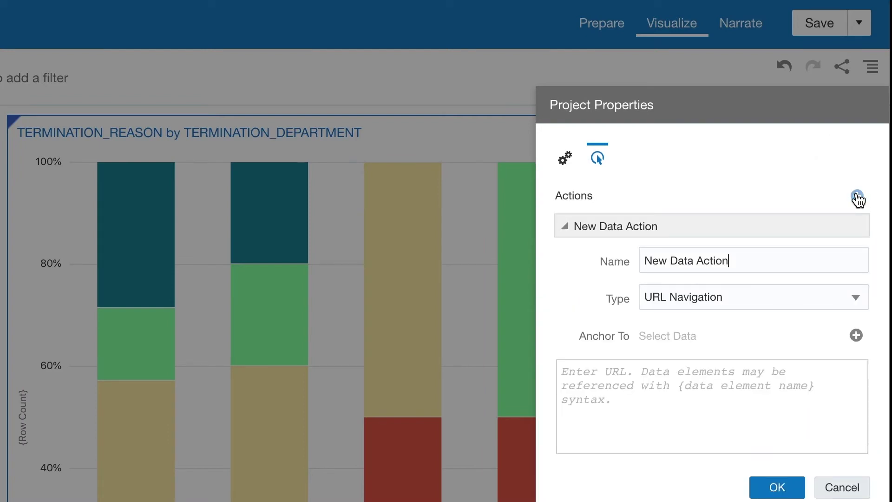
{"action": "left_click", "coordinate": [854, 298]}
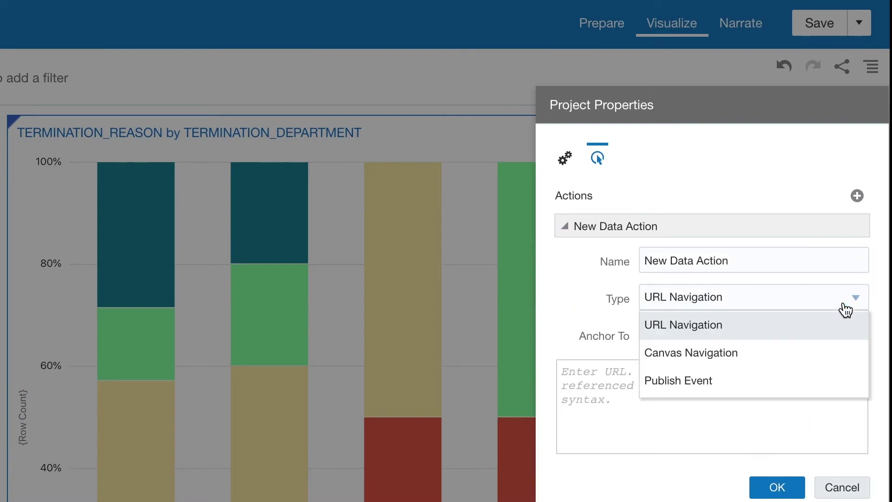
{"action": "left_click", "coordinate": [809, 383]}
{"action": "left_click_drag", "start_coordinate": [741, 258], "coordinate": [565, 251]}
{"action": "type", "text": "Filter Reason"}
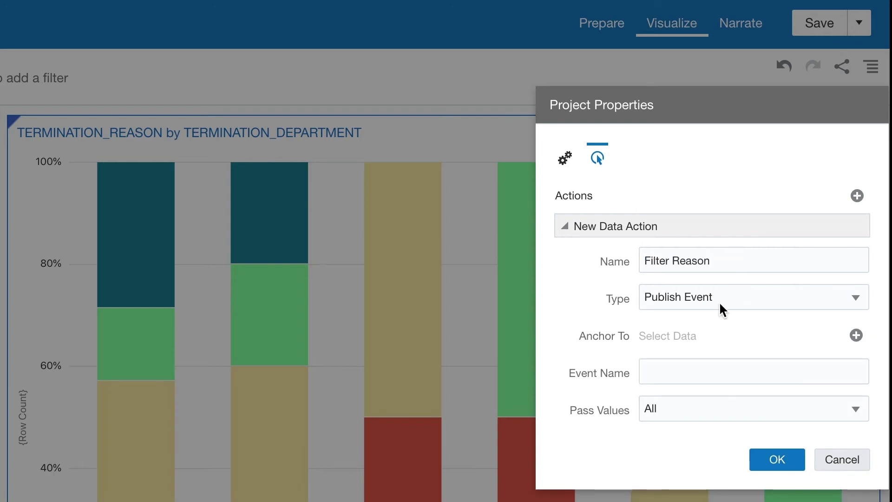
- Anchor the action to TERMINATION_REASON with event name filter_reason and confirm it
{"action": "left_click", "coordinate": [855, 335]}
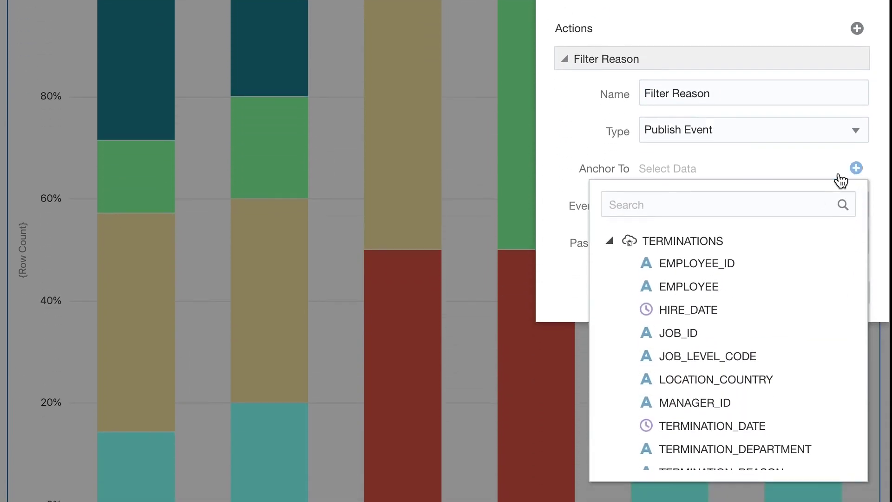
{"action": "scroll", "coordinate": [742, 437], "scroll_direction": "down", "scroll_amount": 2}
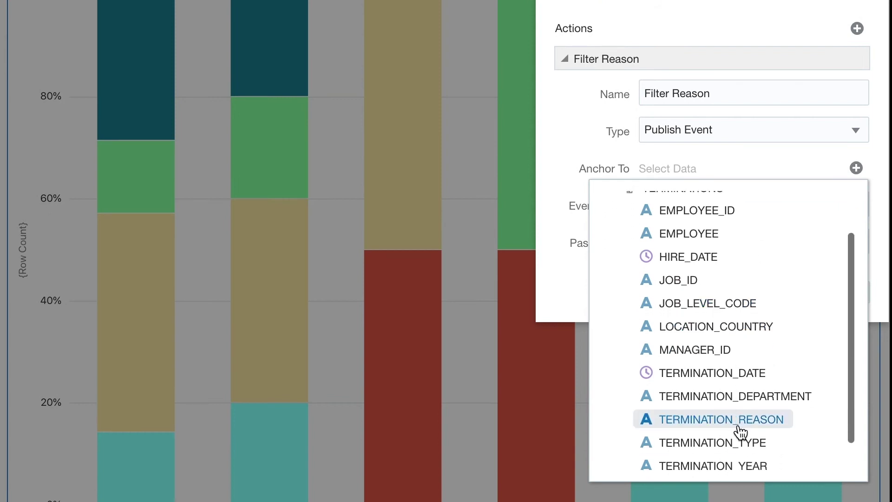
{"action": "left_click", "coordinate": [739, 427]}
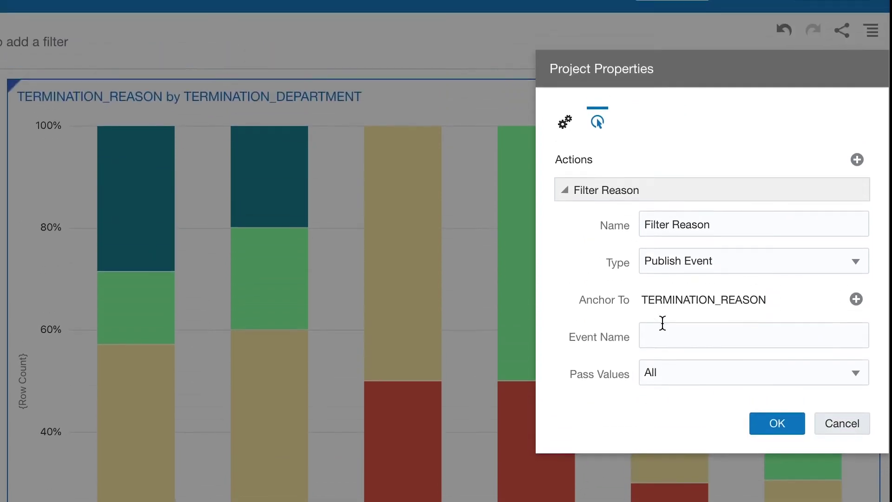
{"action": "left_click", "coordinate": [666, 206]}
{"action": "type", "text": "filter_reason"}
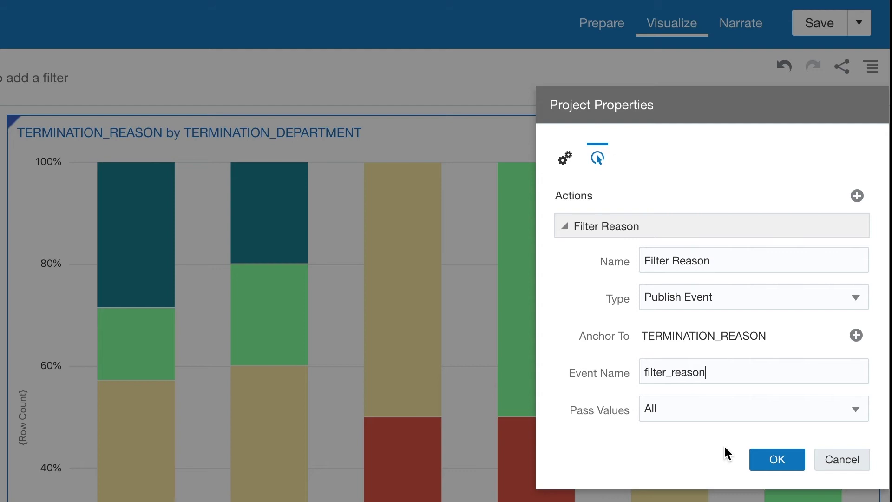
{"action": "left_click", "coordinate": [773, 461]}
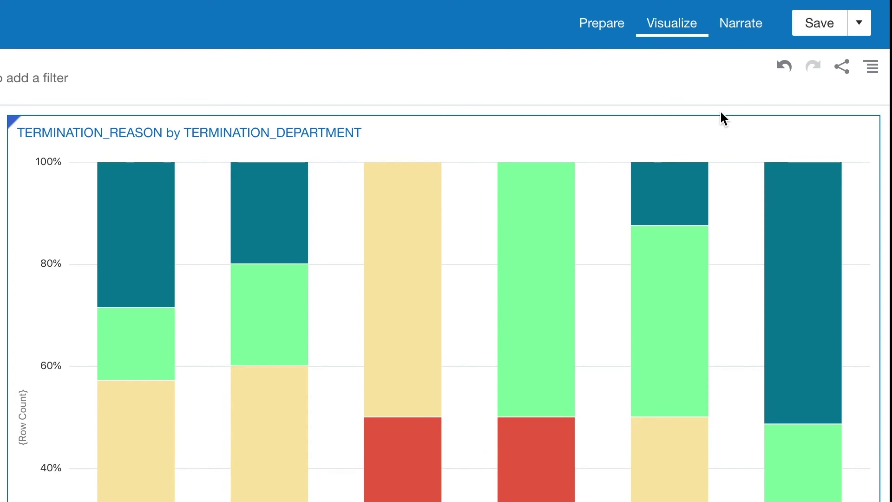
{"action": "left_click", "coordinate": [872, 69]}
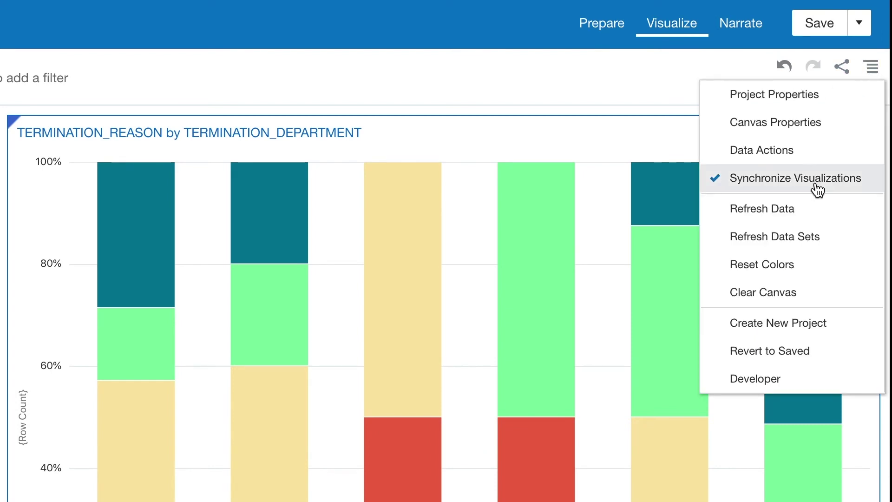
- Show the project's Developer details and its Embed code
{"action": "left_click", "coordinate": [797, 384]}
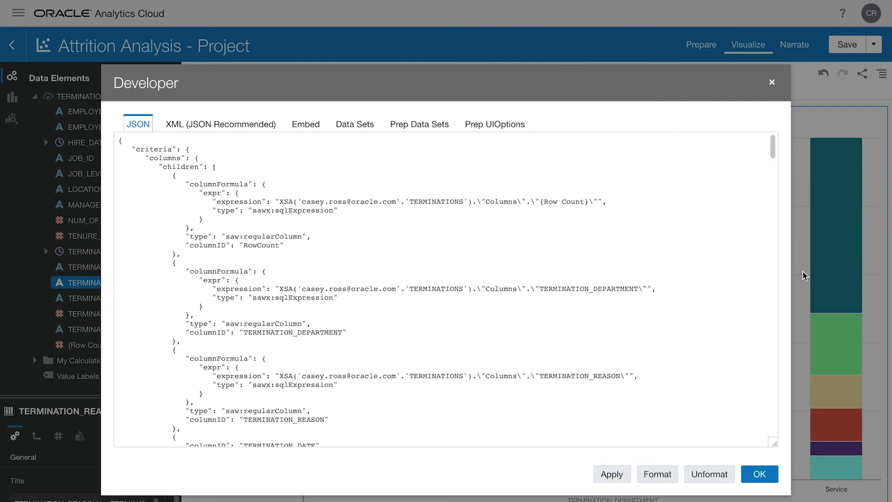
{"action": "left_click", "coordinate": [317, 130]}
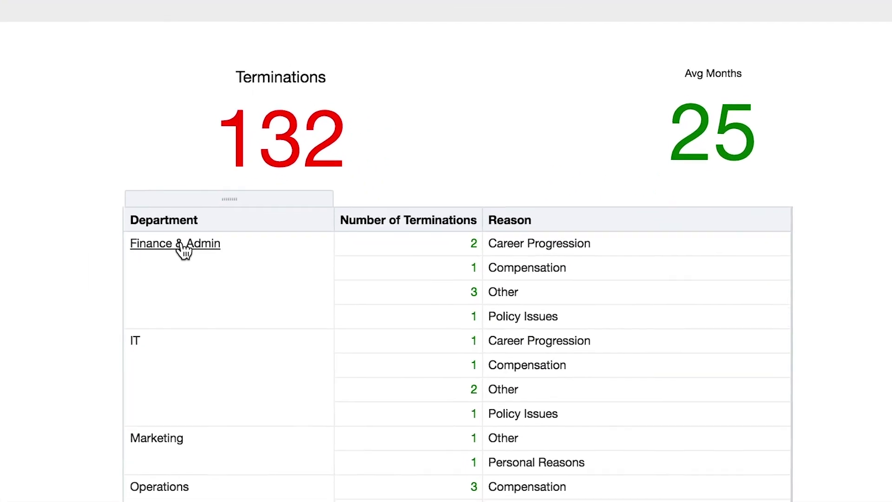
- Test the embedded dashboard by drilling into Finance & Admin, then filtering to Sales
{"action": "left_click", "coordinate": [182, 246]}
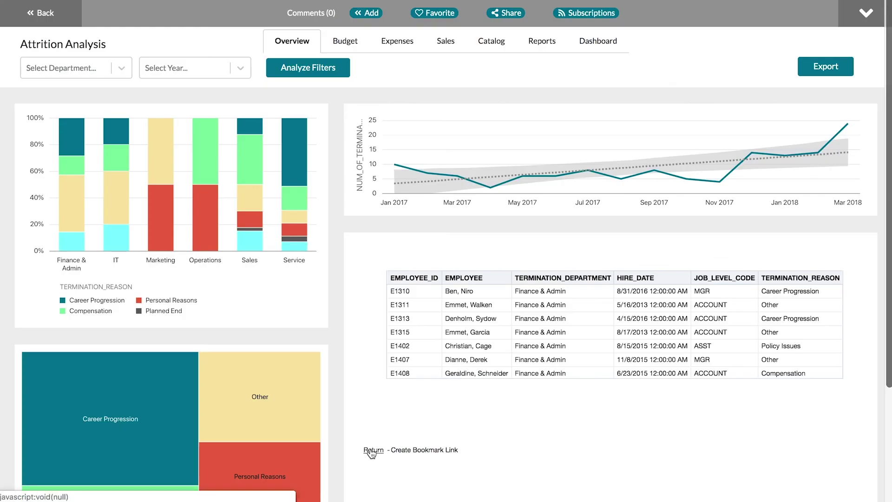
{"action": "left_click", "coordinate": [372, 450]}
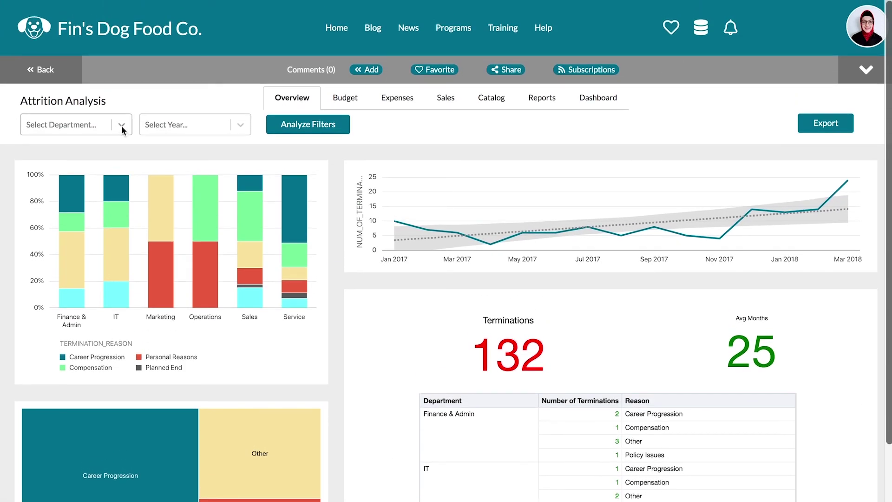
{"action": "left_click", "coordinate": [123, 130]}
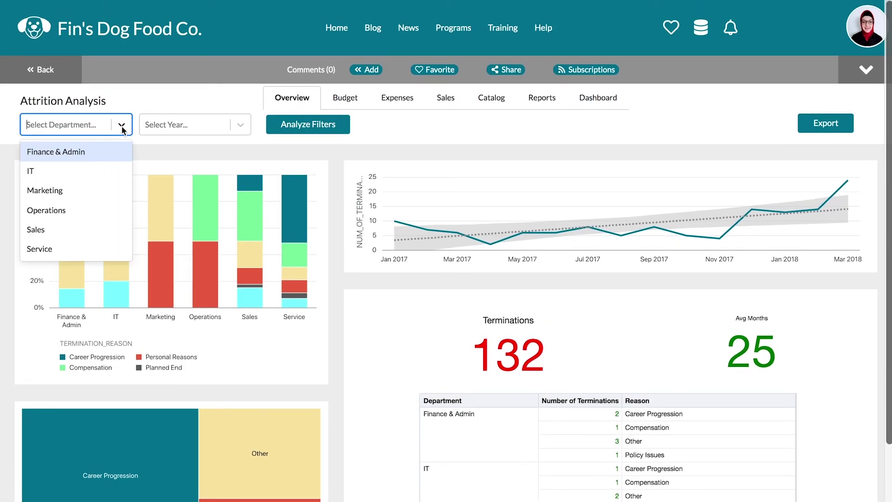
{"action": "left_click", "coordinate": [93, 226]}
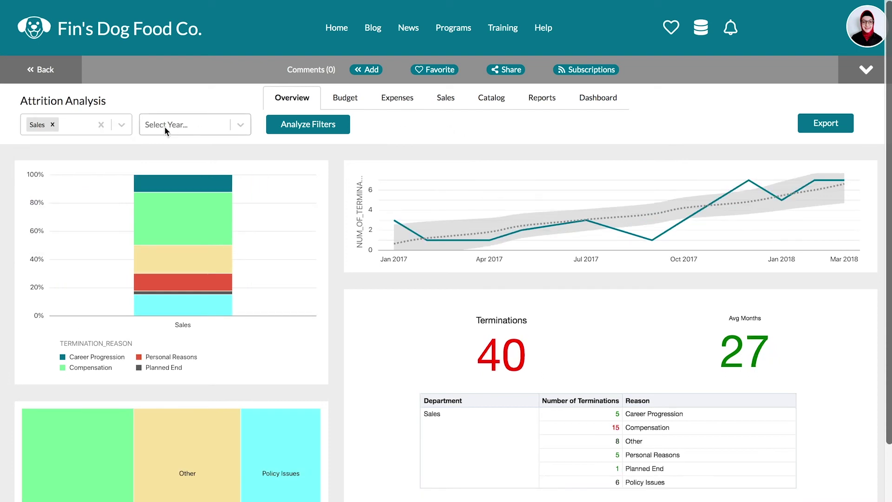
- Clear the Sales filter and bring up actions on Service's Career Progression segment
{"action": "left_click", "coordinate": [53, 125]}
{"action": "left_click", "coordinate": [329, 125]}
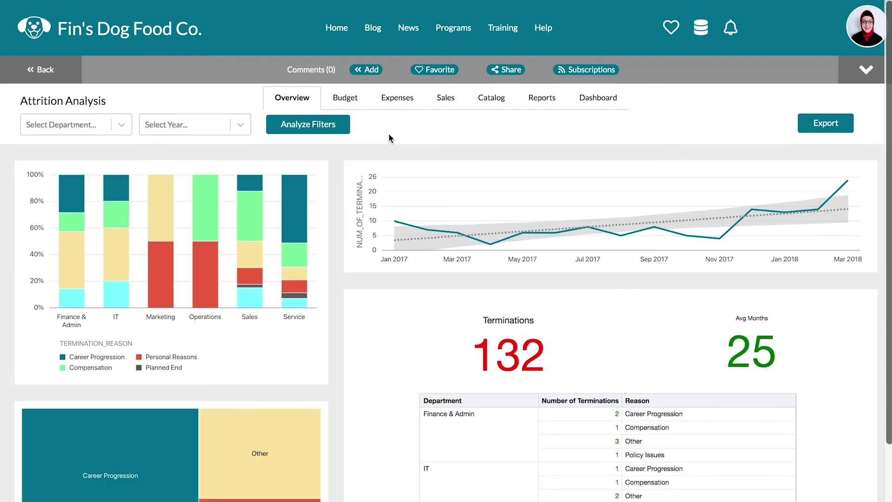
{"action": "mouse_move", "coordinate": [296, 207]}
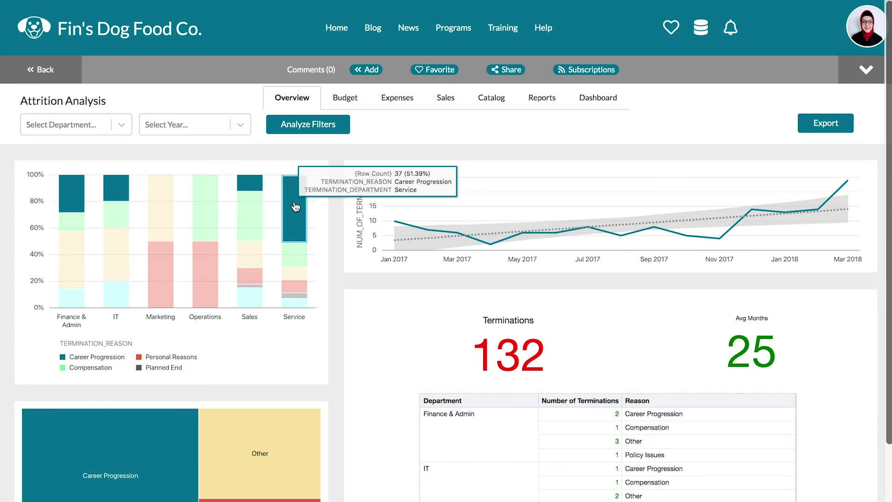
{"action": "right_click", "coordinate": [296, 207]}
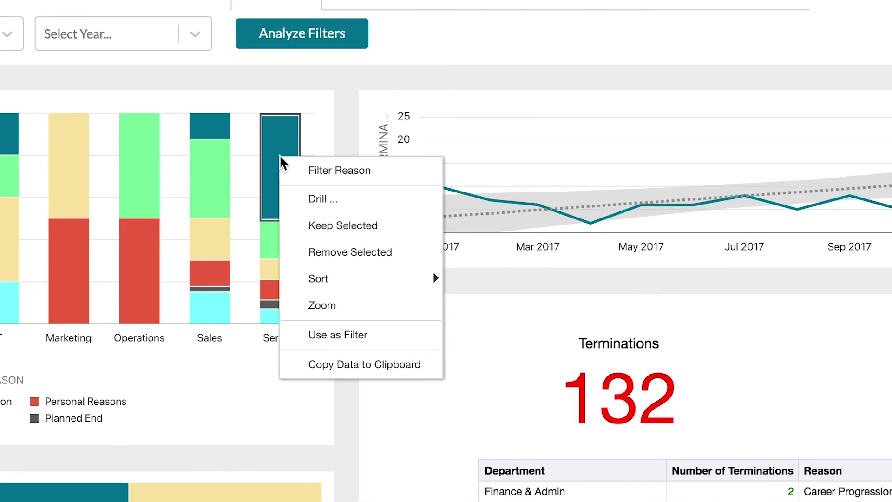